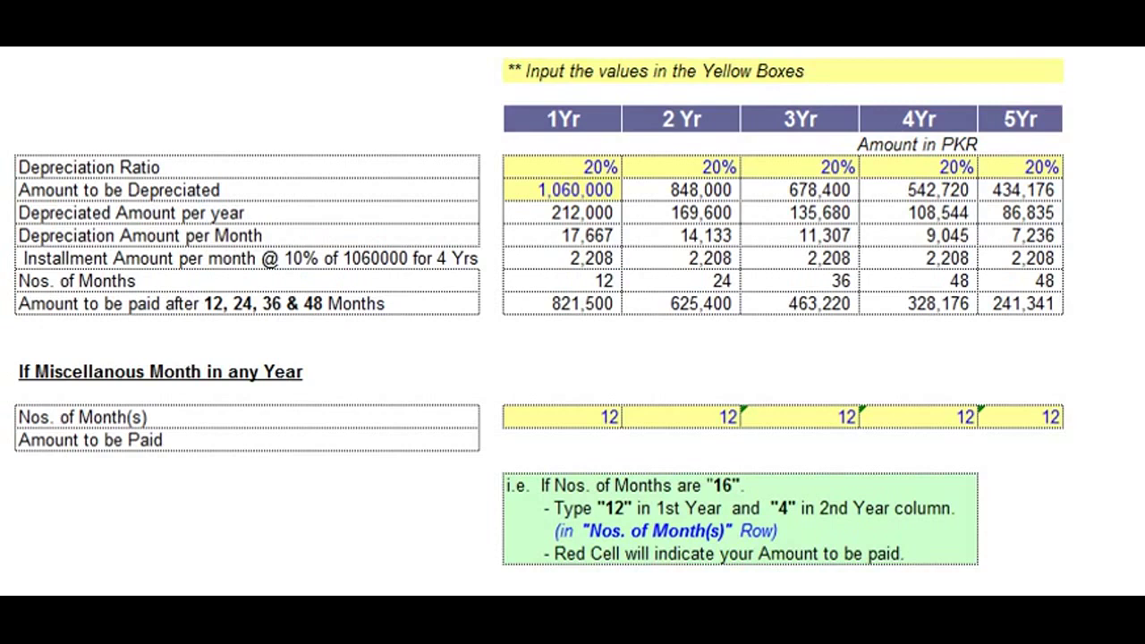
- Review the yellow input cells, the 1Yr, 2Yr and 4Yr depreciation ratios, and the 212,000 yearly amount
click(528, 63)
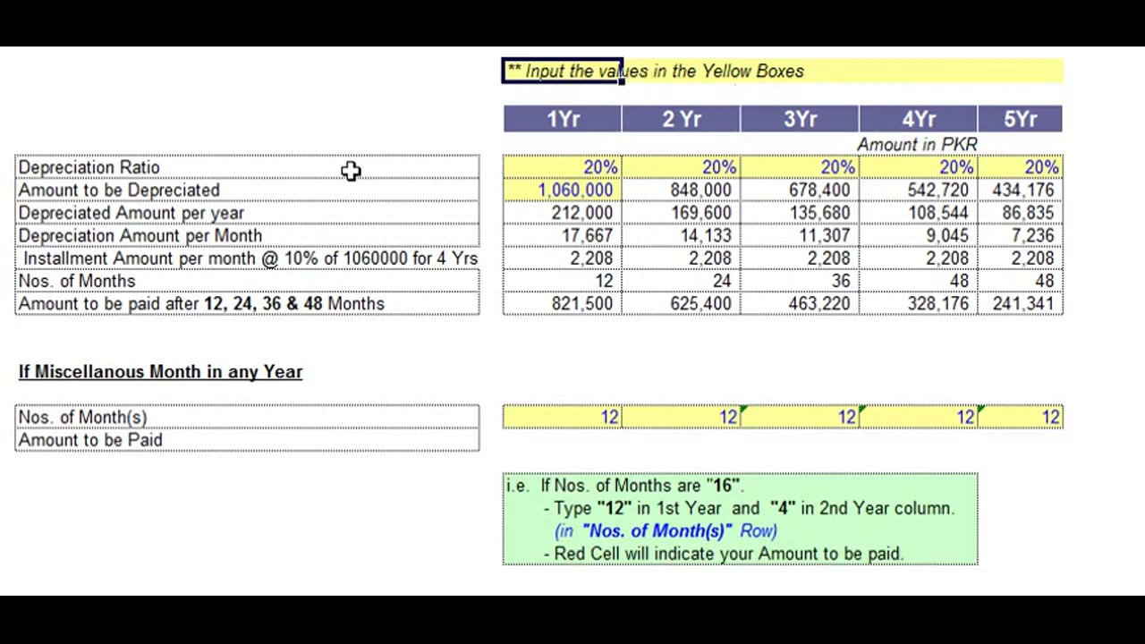
click(524, 186)
click(564, 167)
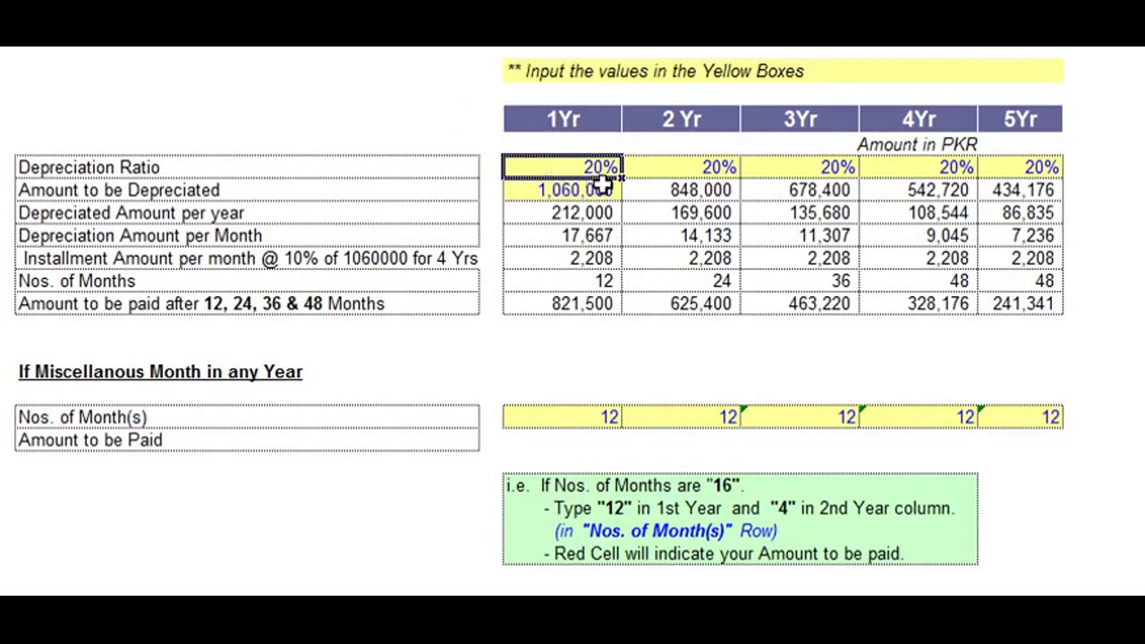
click(675, 167)
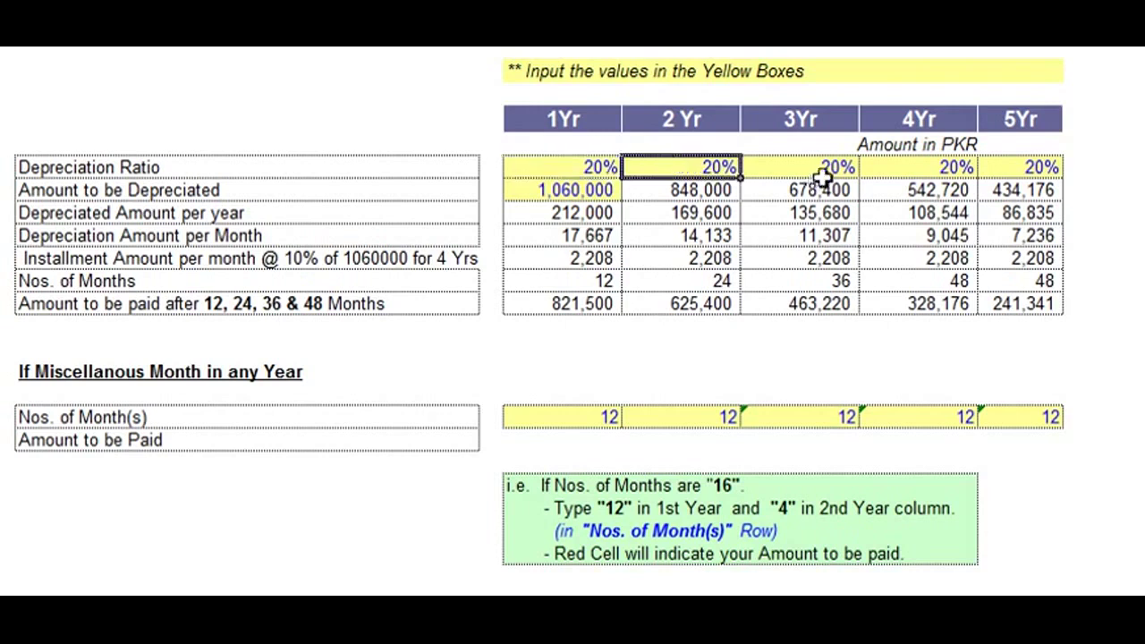
click(915, 171)
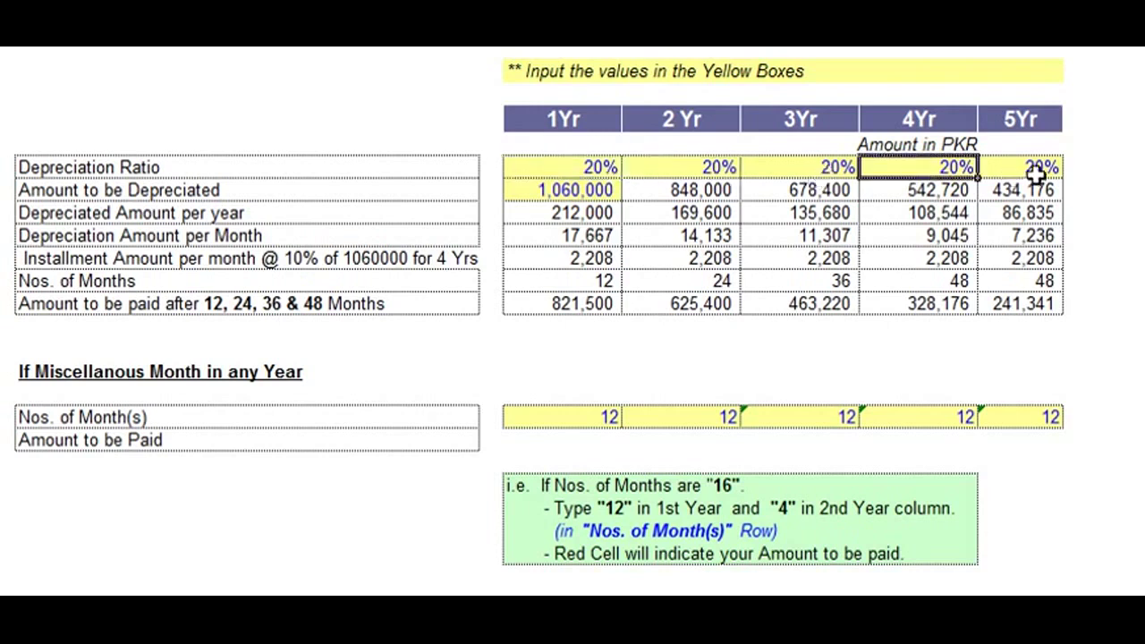
click(590, 206)
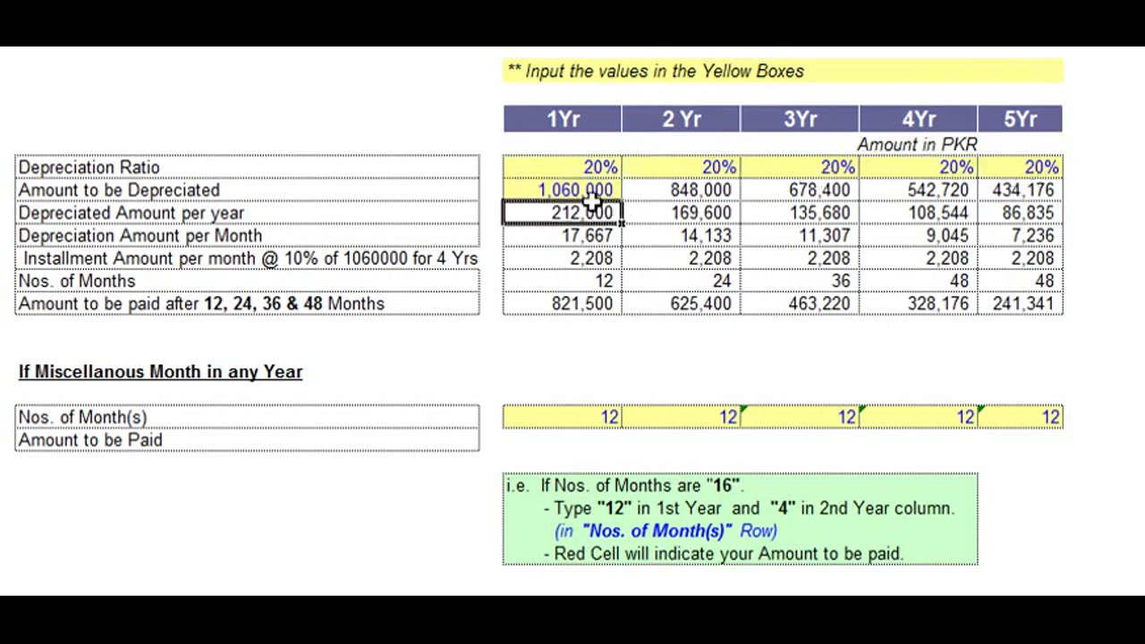
click(542, 188)
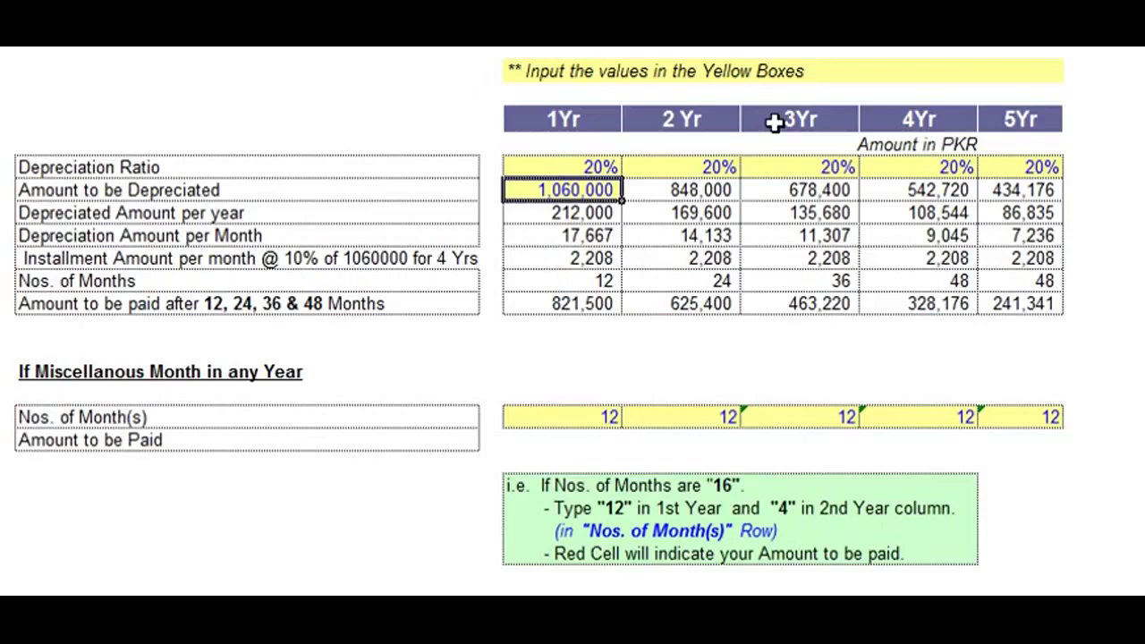
- Enter 100,000 as the 1Yr amount to be depreciated and set the 1Yr ratio to 15%
text(100)
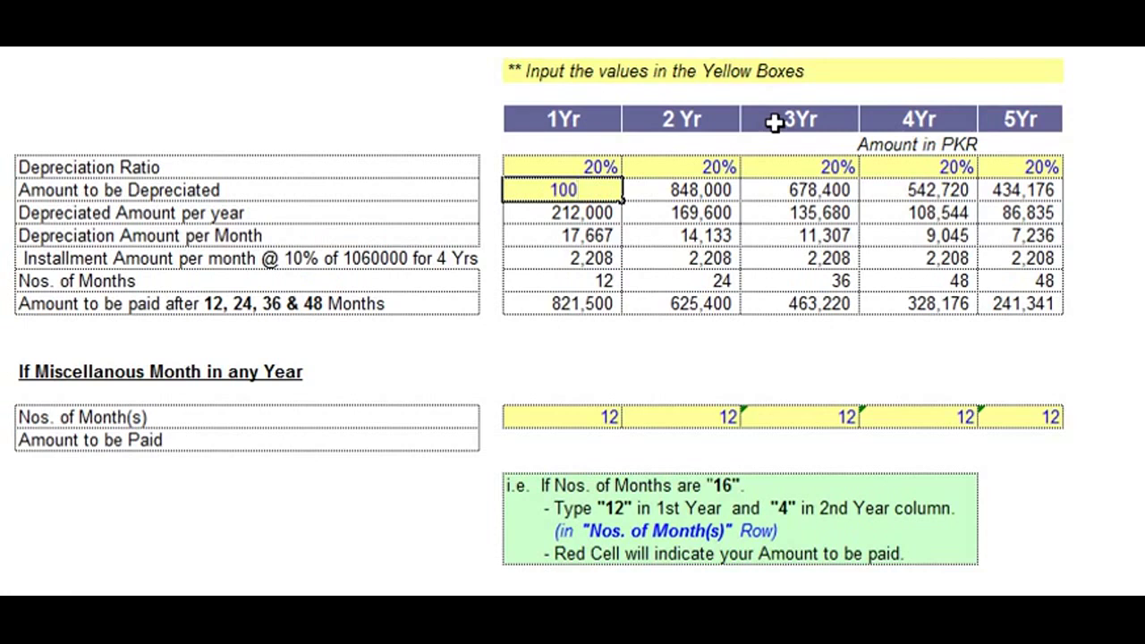
text(,000)
key(Return)
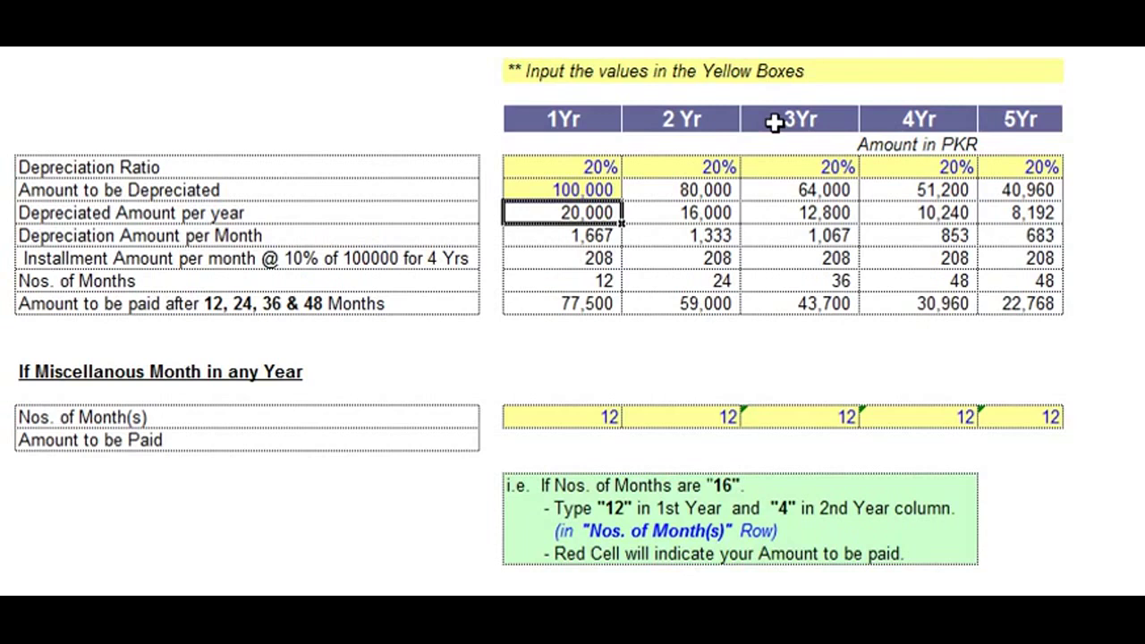
key(Up)
key(Up)
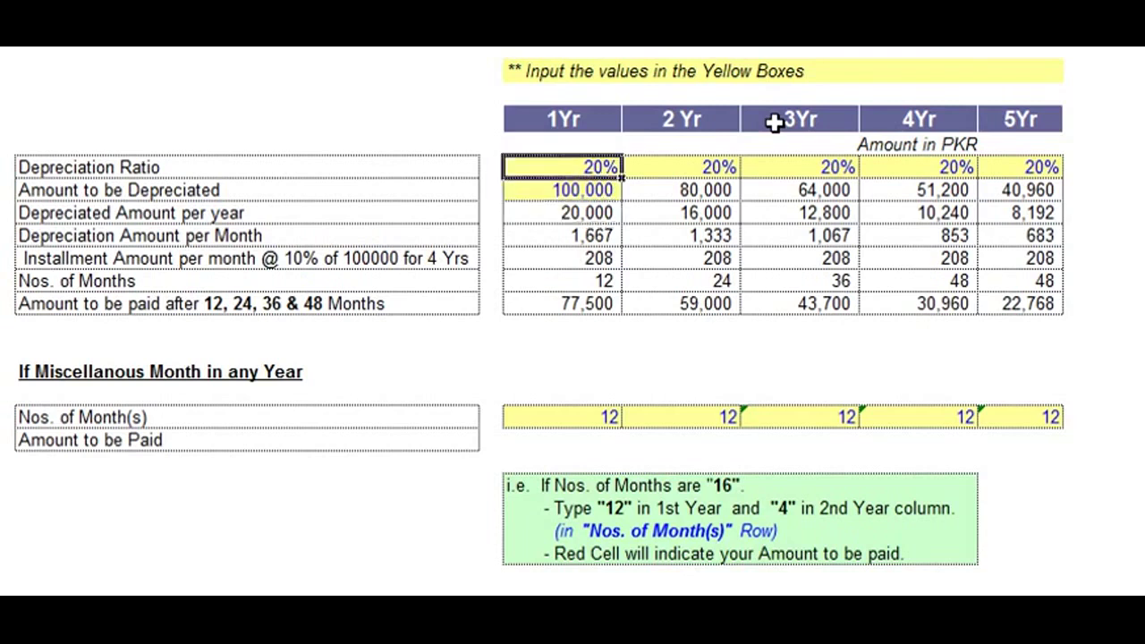
key(Down)
key(Down)
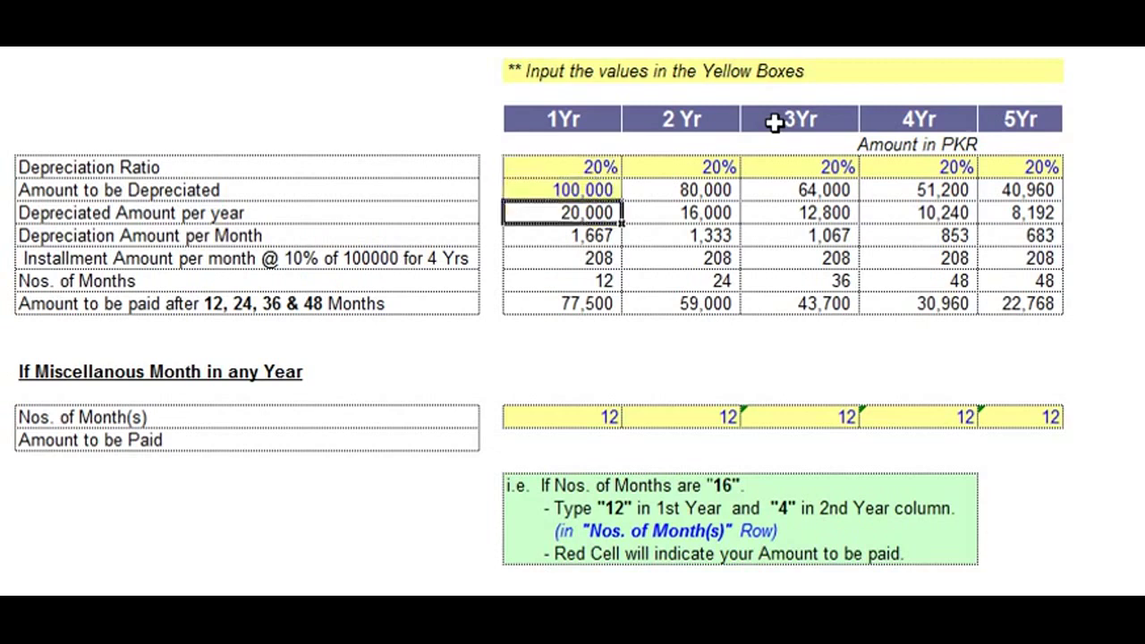
key(Up)
key(Up)
text(15)
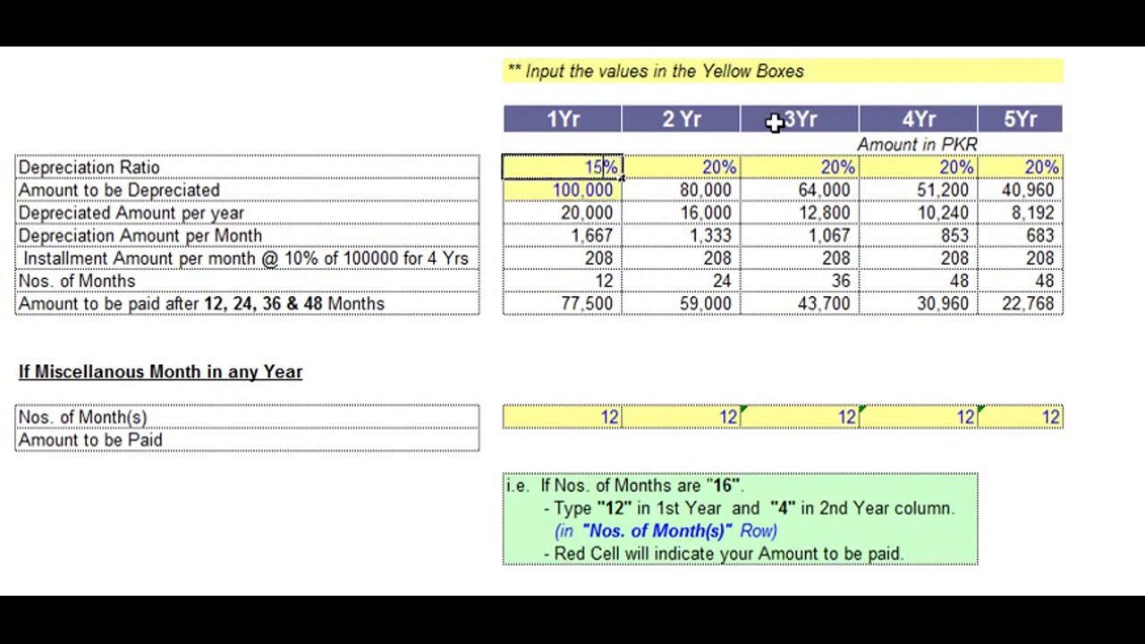
key(Return)
- Change the amount to be depreciated to 110,000 and move to the monthly depreciation amount
key(Down)
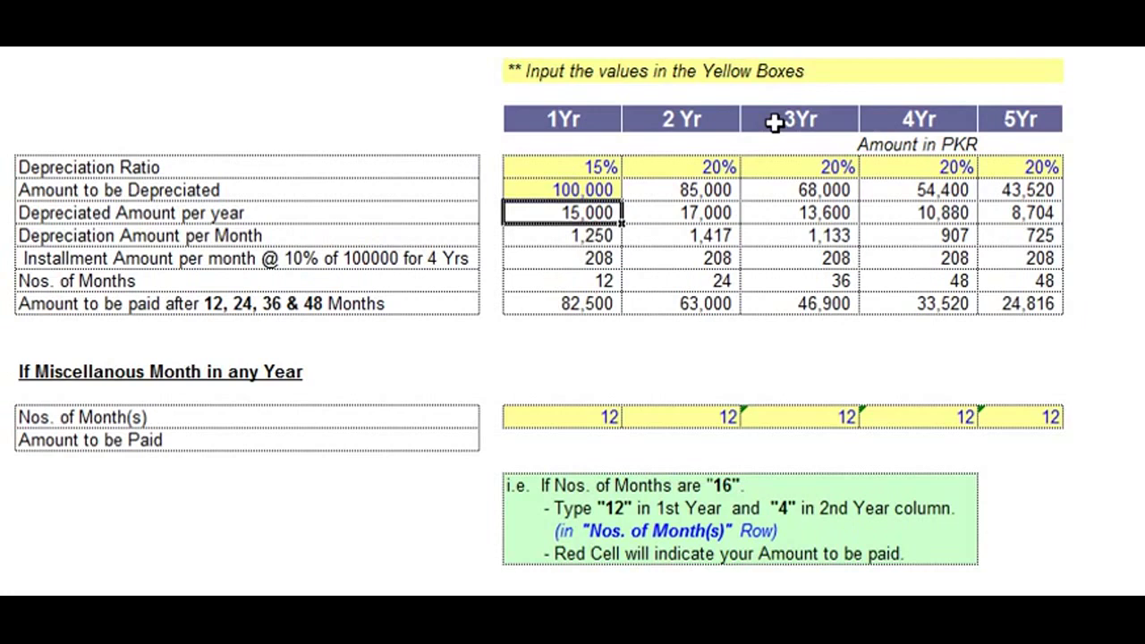
key(Up)
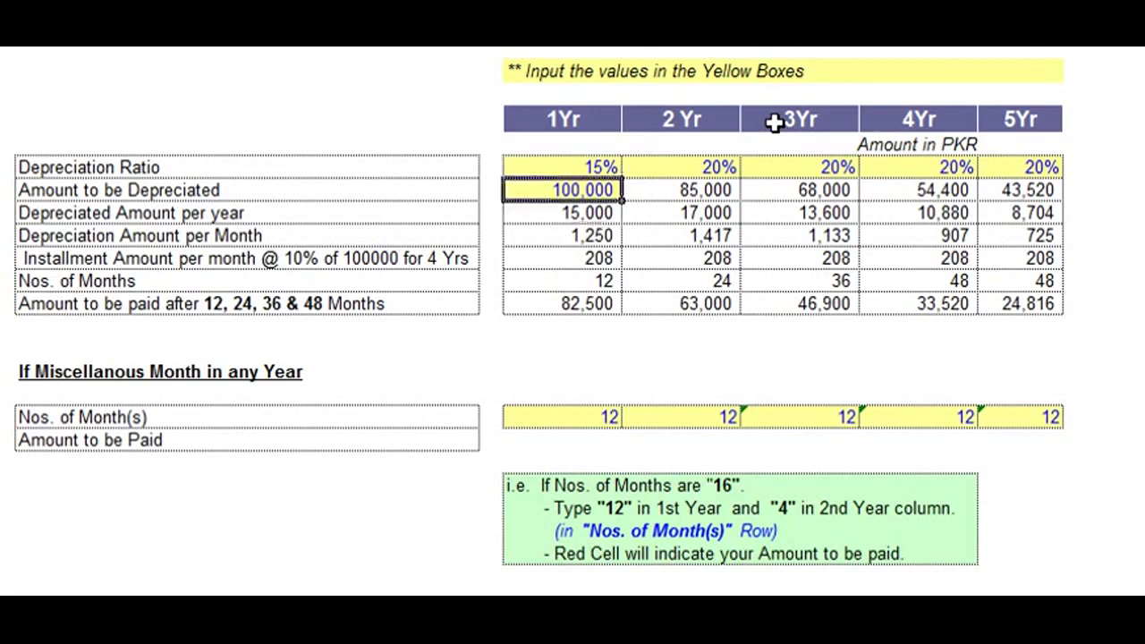
text(11)
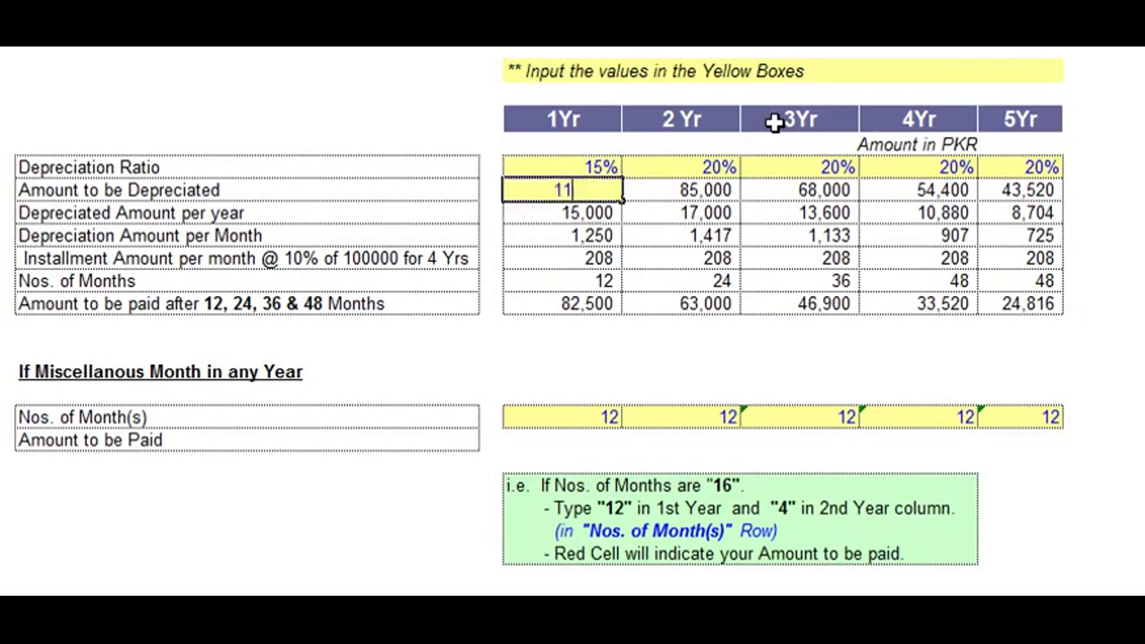
text(0000)
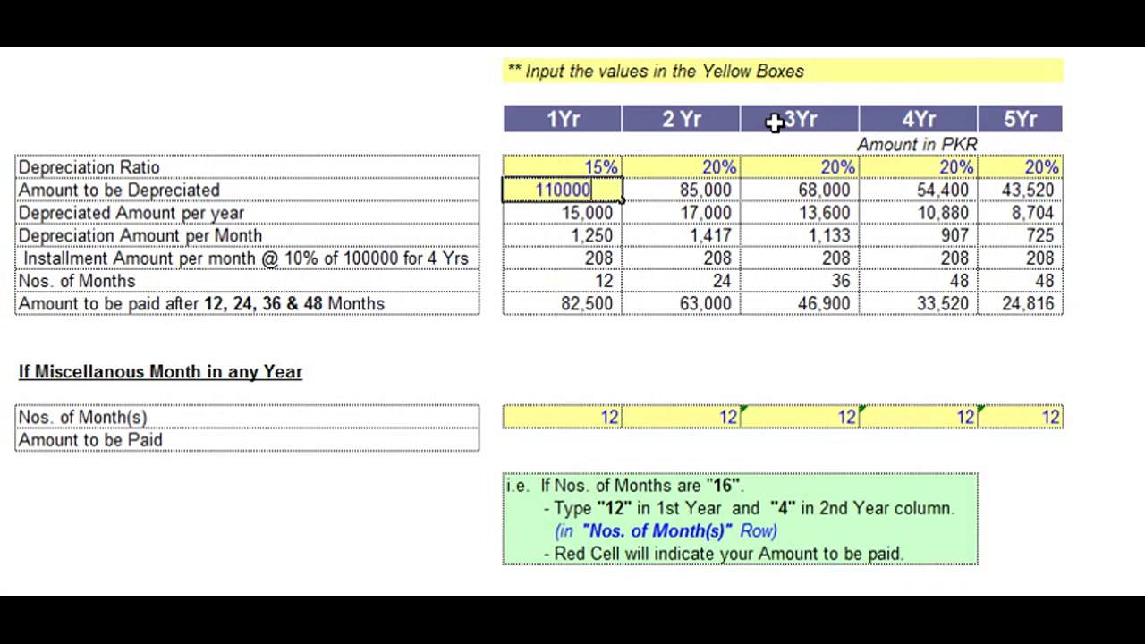
key(Return)
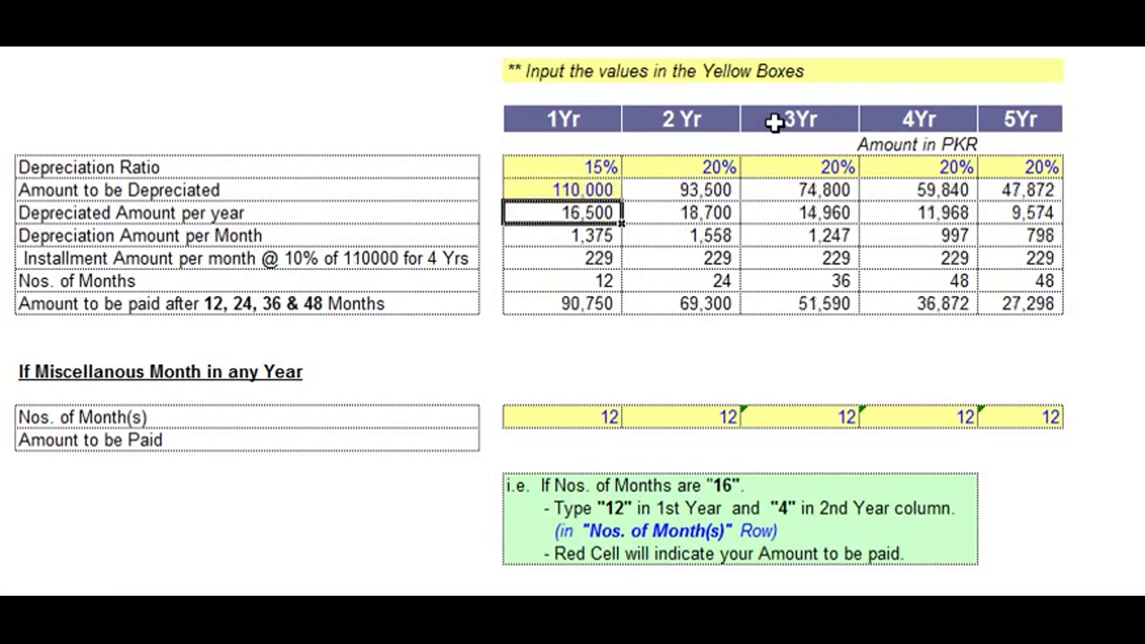
key(Down)
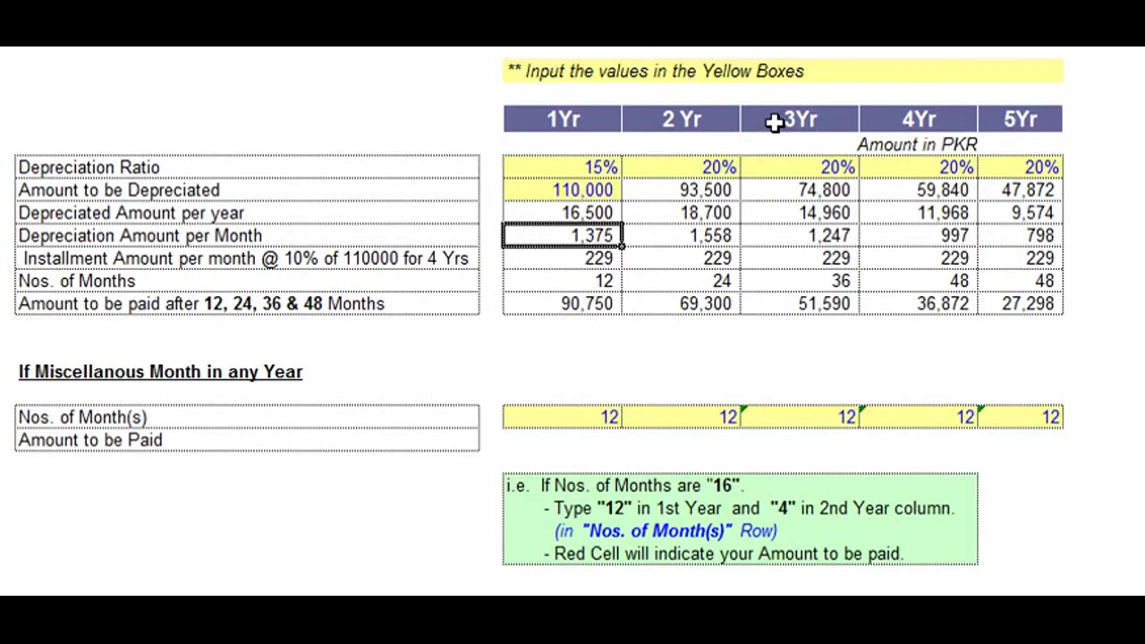
key(Down)
key(Up)
key(Up)
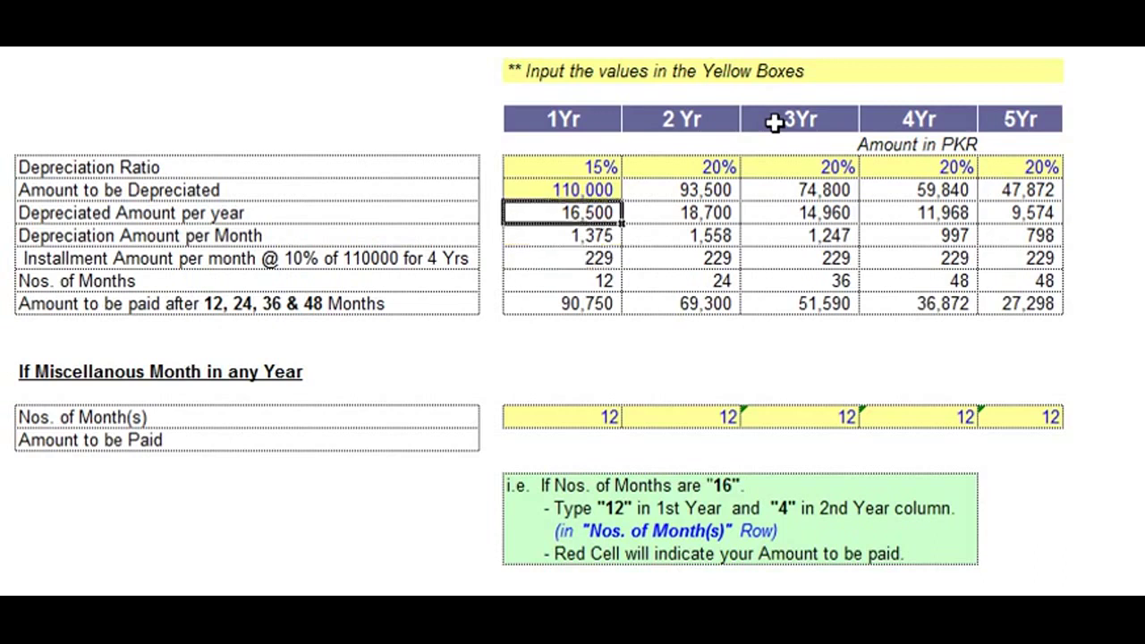
key(Down)
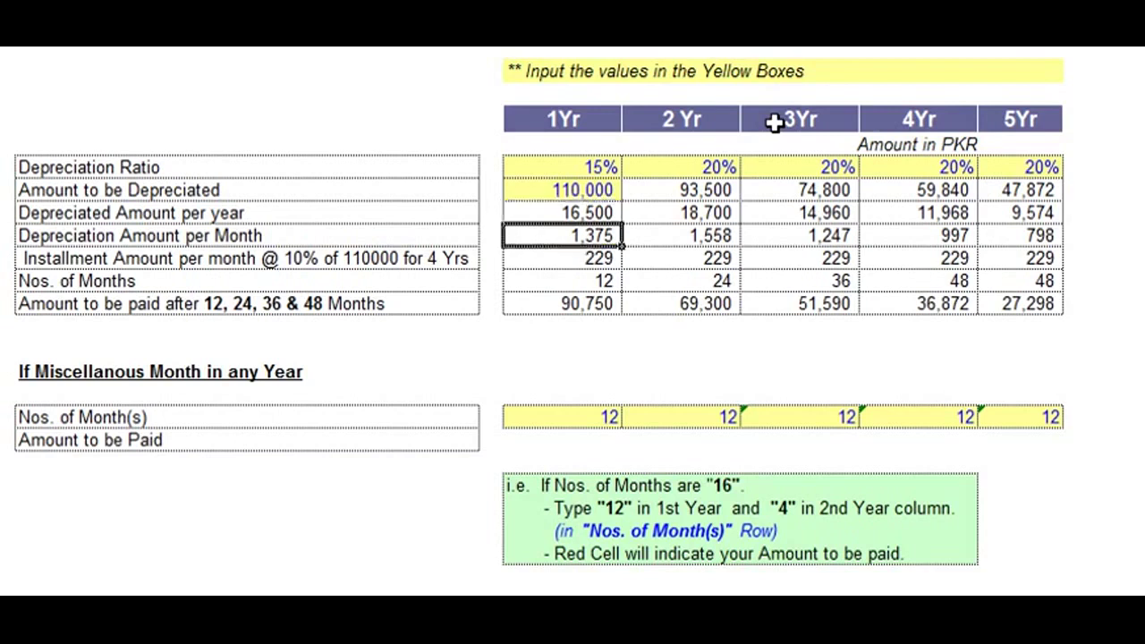
key(Down)
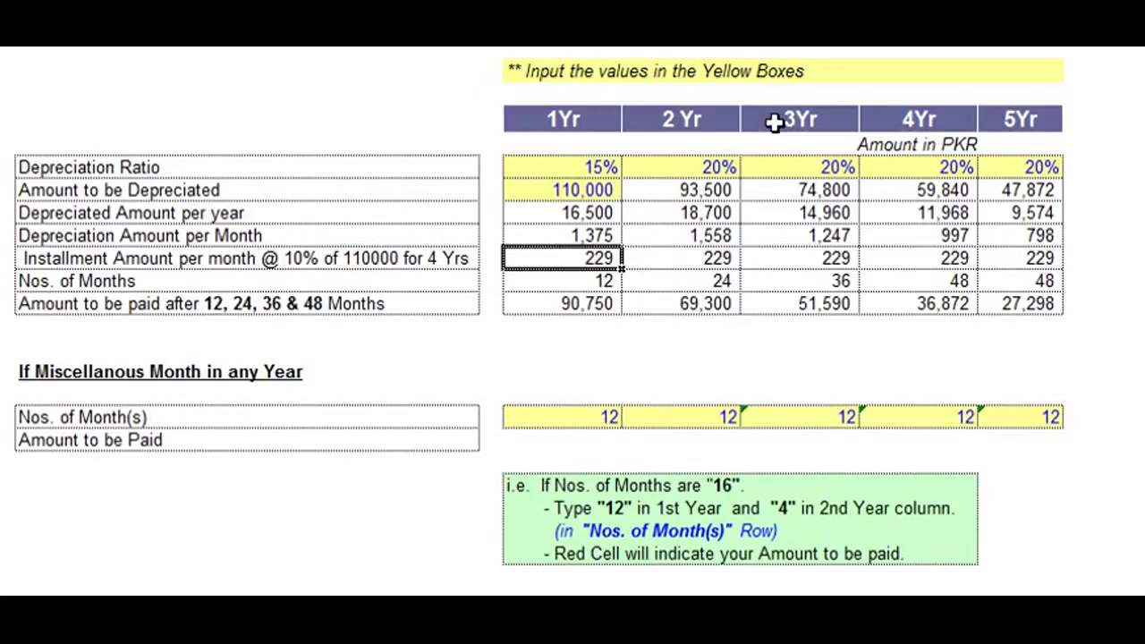
key(Down)
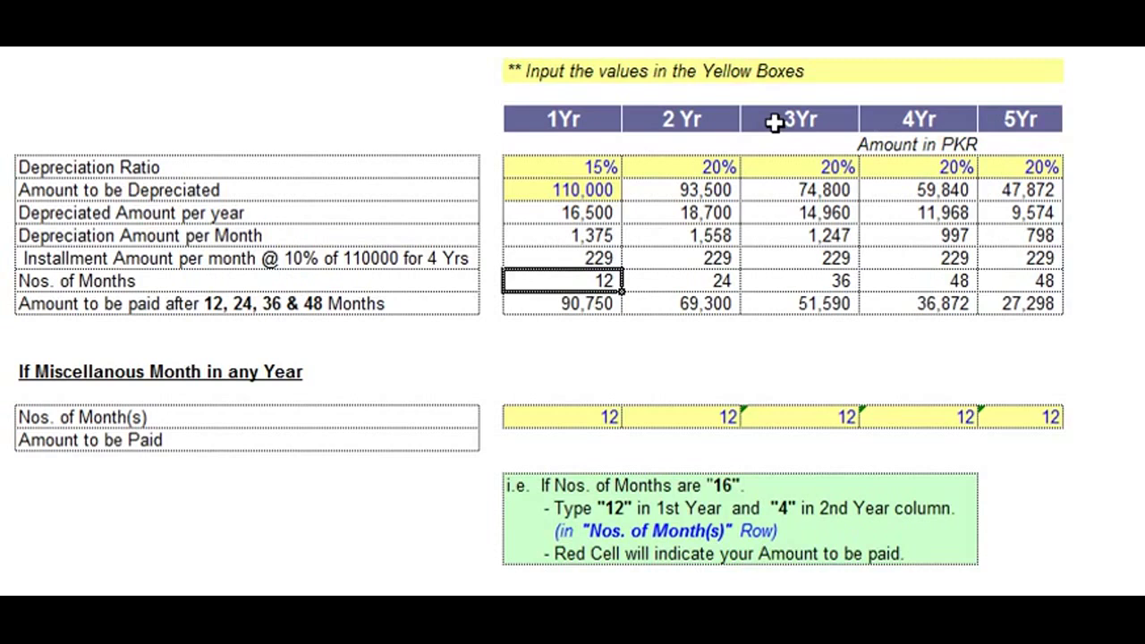
key(Down)
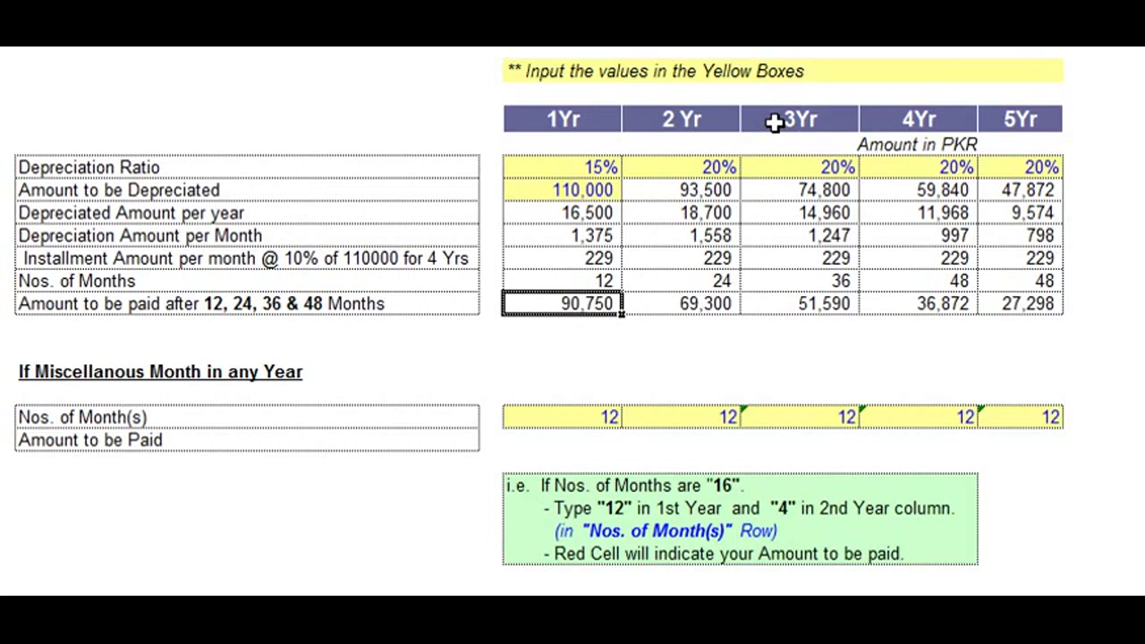
key(Down)
key(Down)
key(Down)
key(Down)
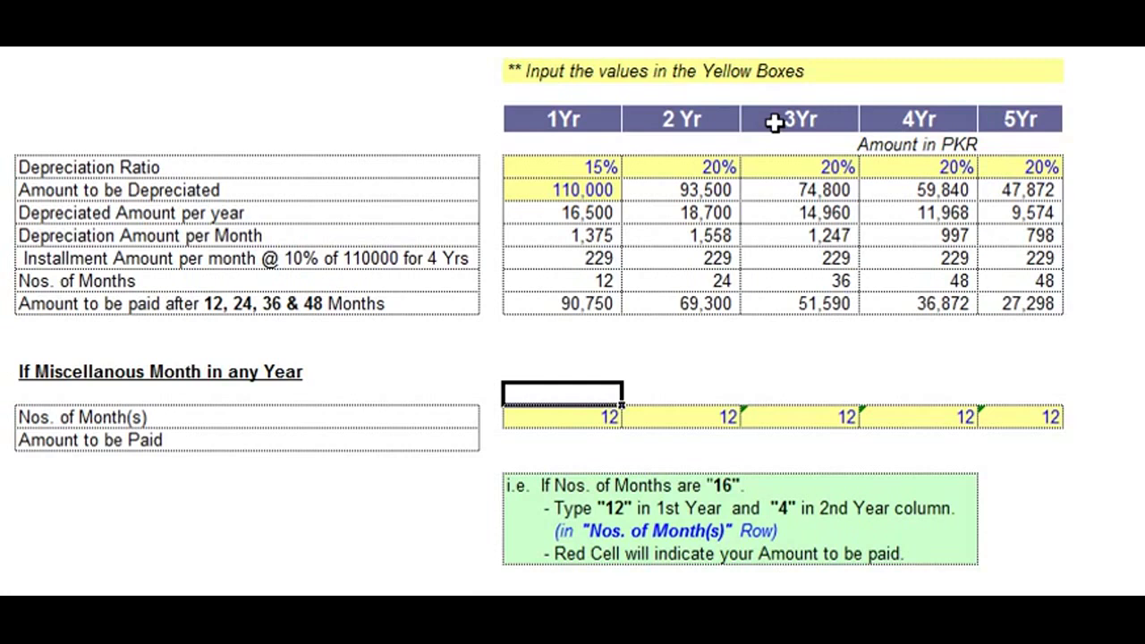
key(Down)
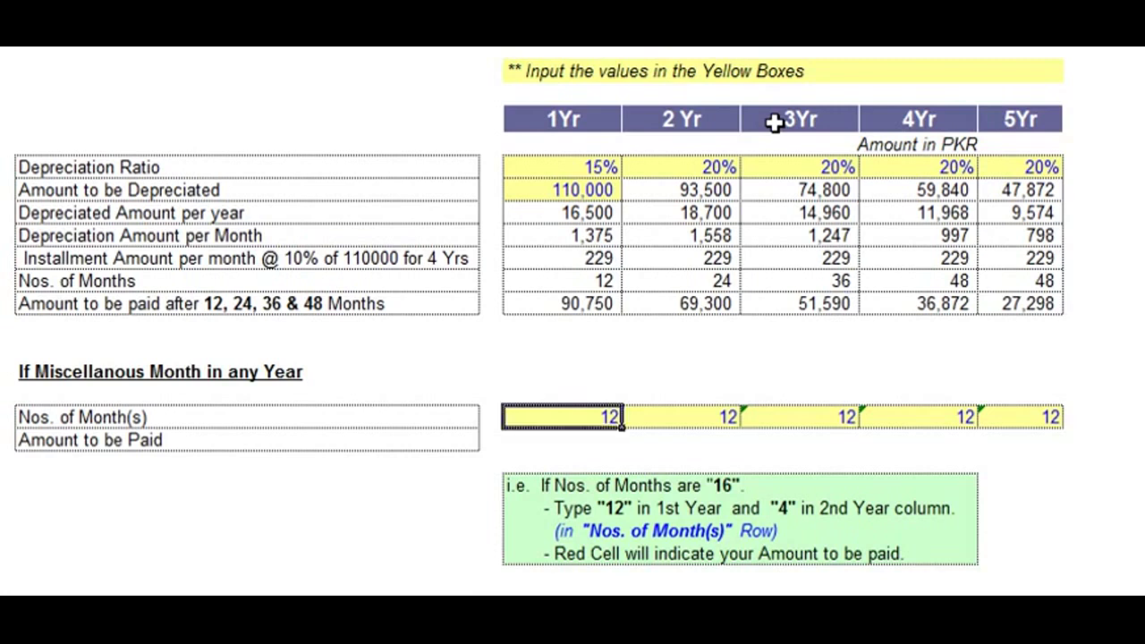
key(Right)
key(Left)
key(Right)
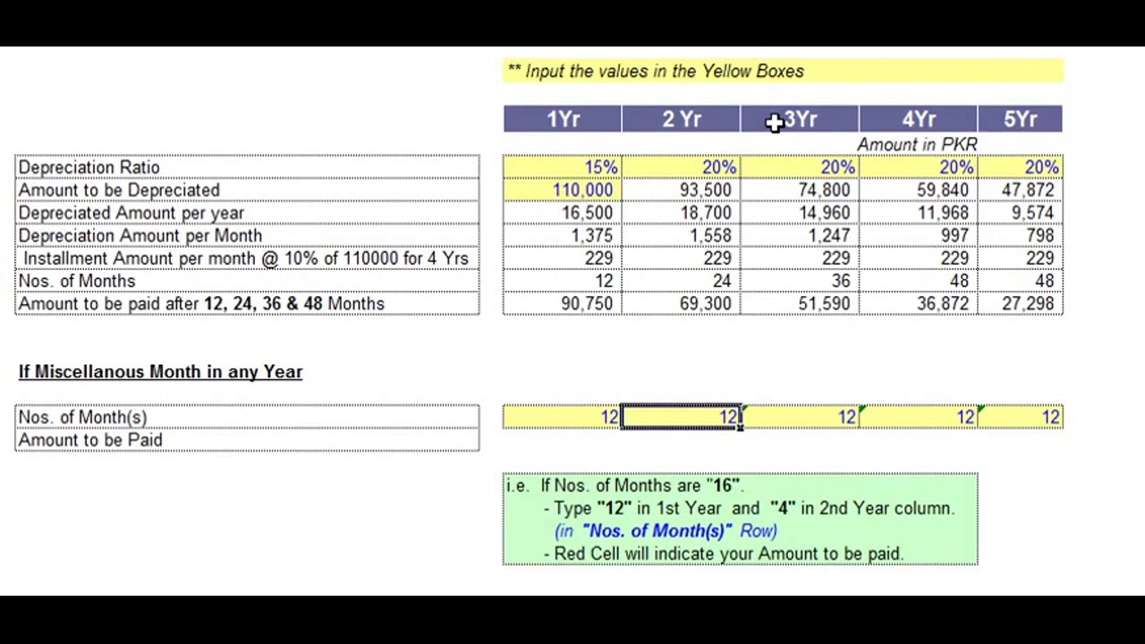
text(4)
key(Return)
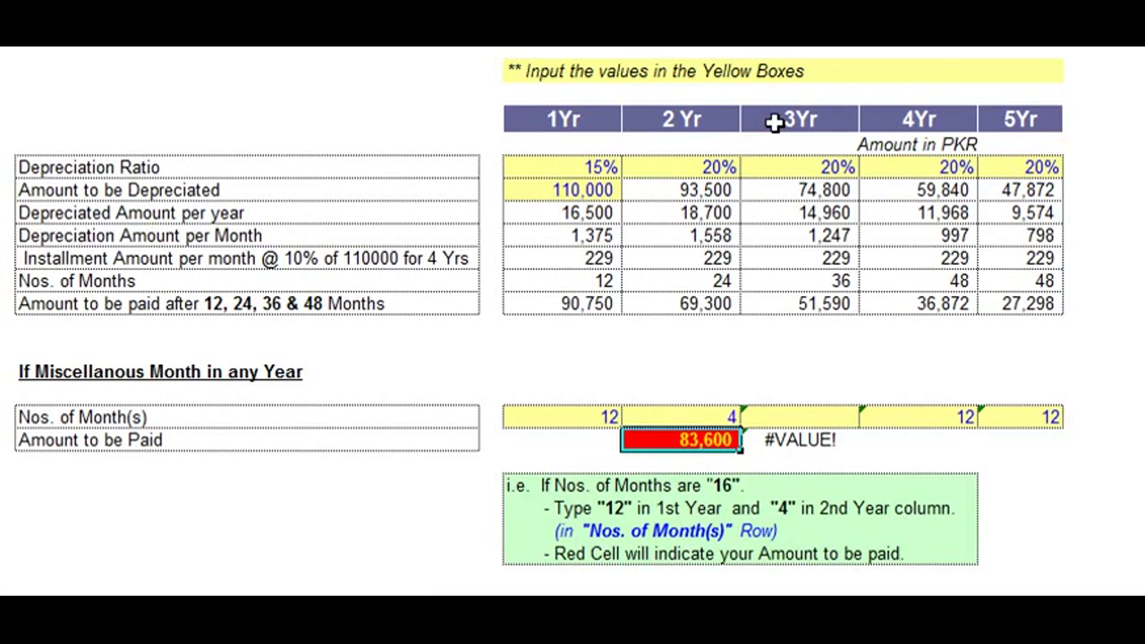
click(799, 417)
click(949, 417)
click(919, 440)
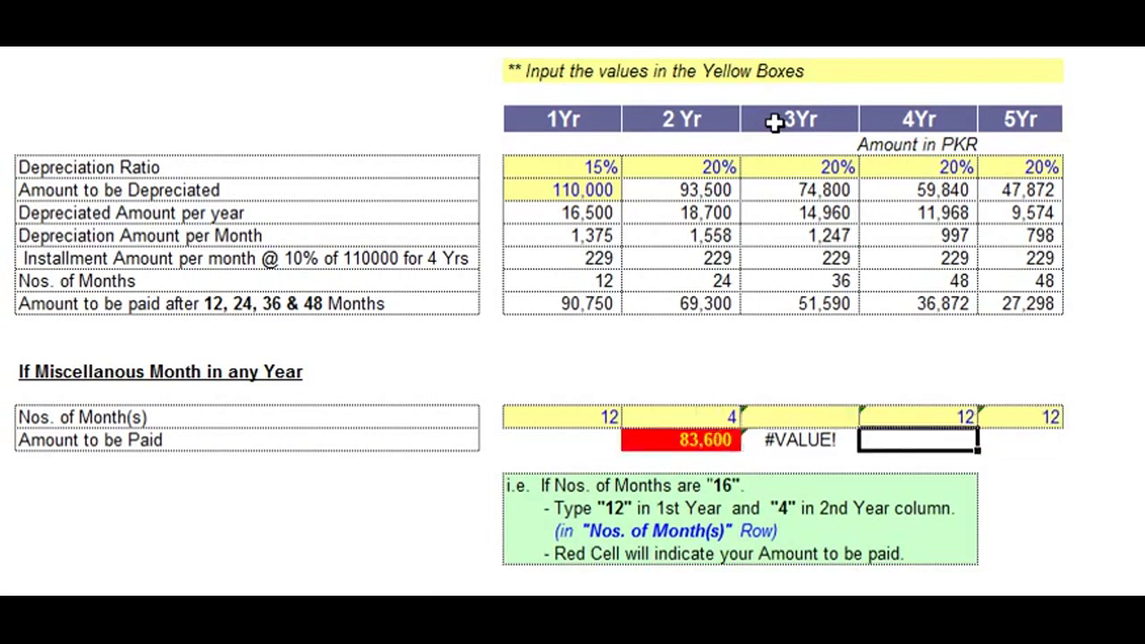
key(Up)
key(Left)
key(ctrl+z)
key(ctrl+z)
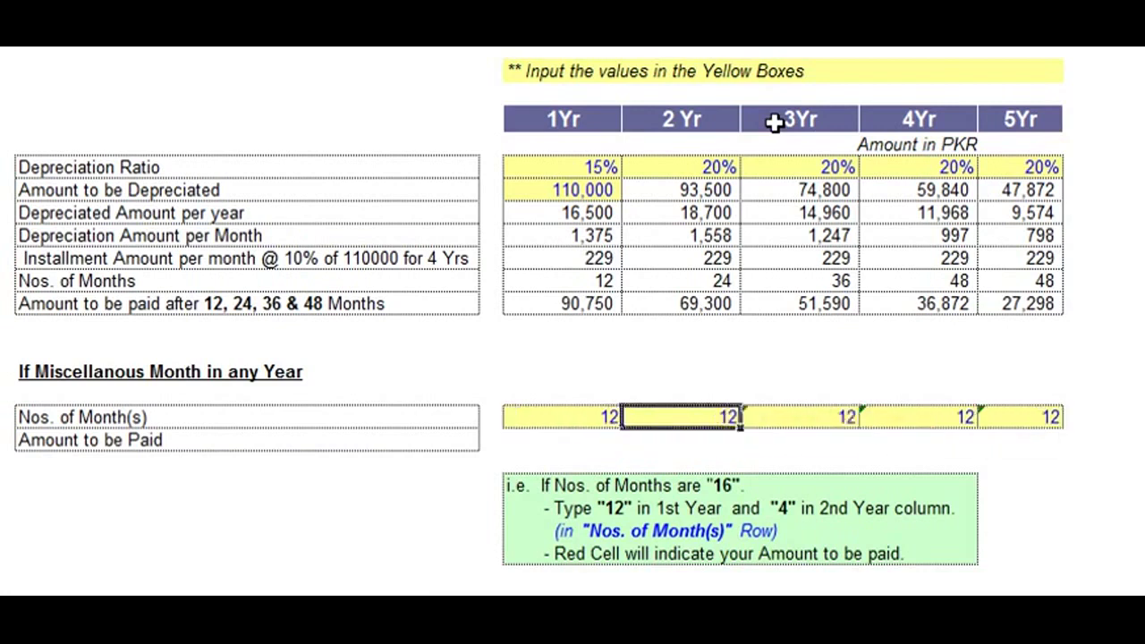
key(Right)
key(Right)
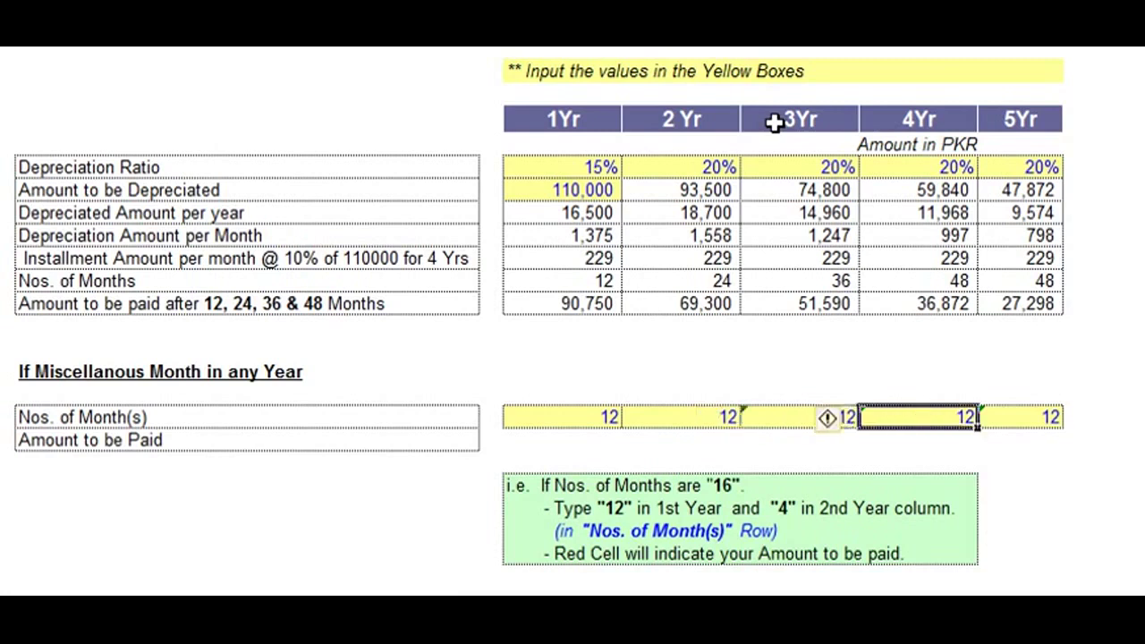
text(0)
key(Return)
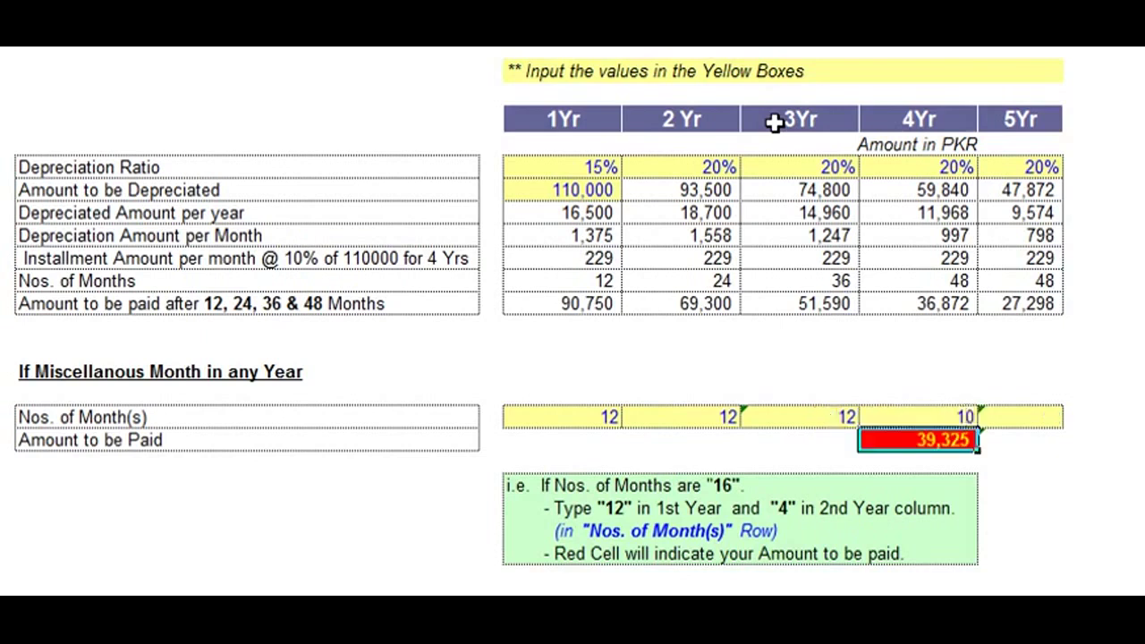
key(ctrl+z)
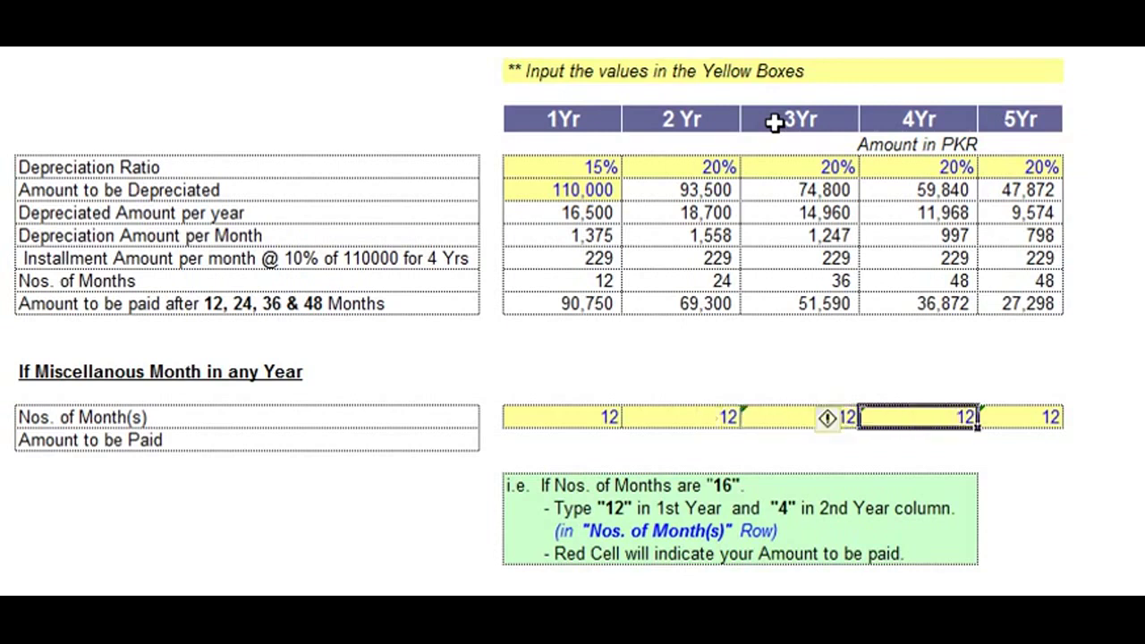
text(0)
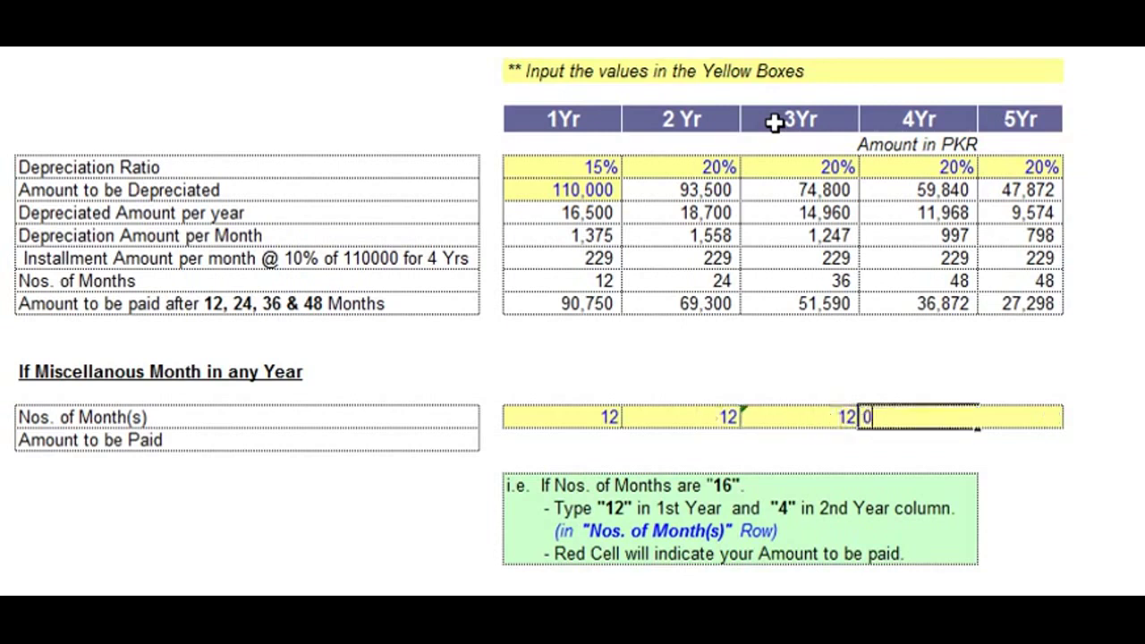
key(Return)
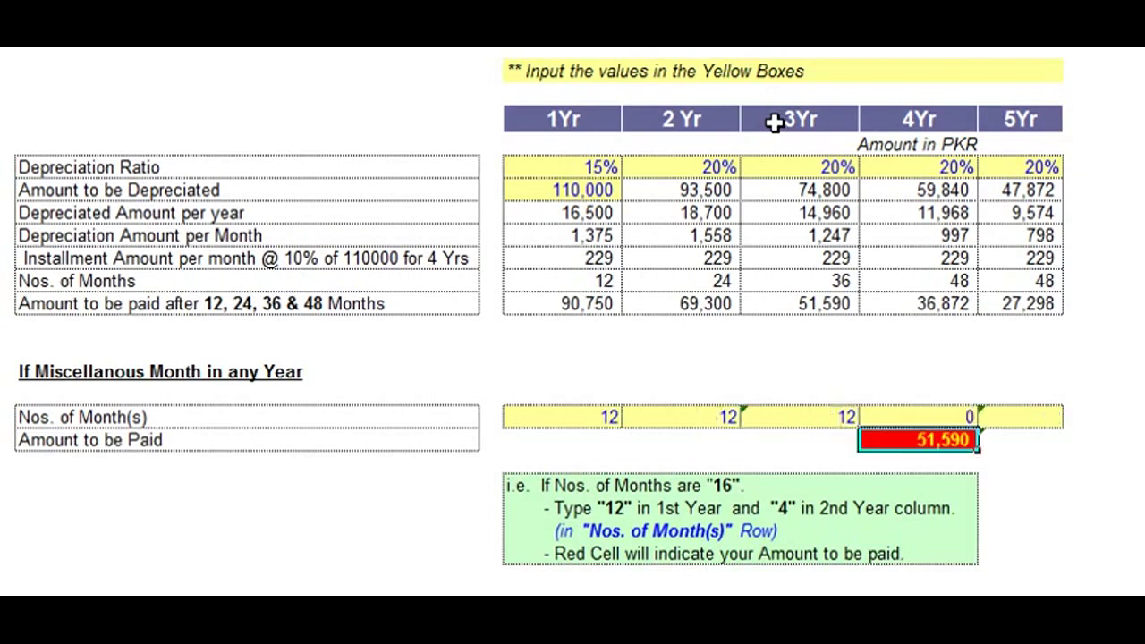
key(Up)
key(Down)
key(Up)
key(Up)
key(Up)
key(Up)
key(Up)
key(Left)
key(Up)
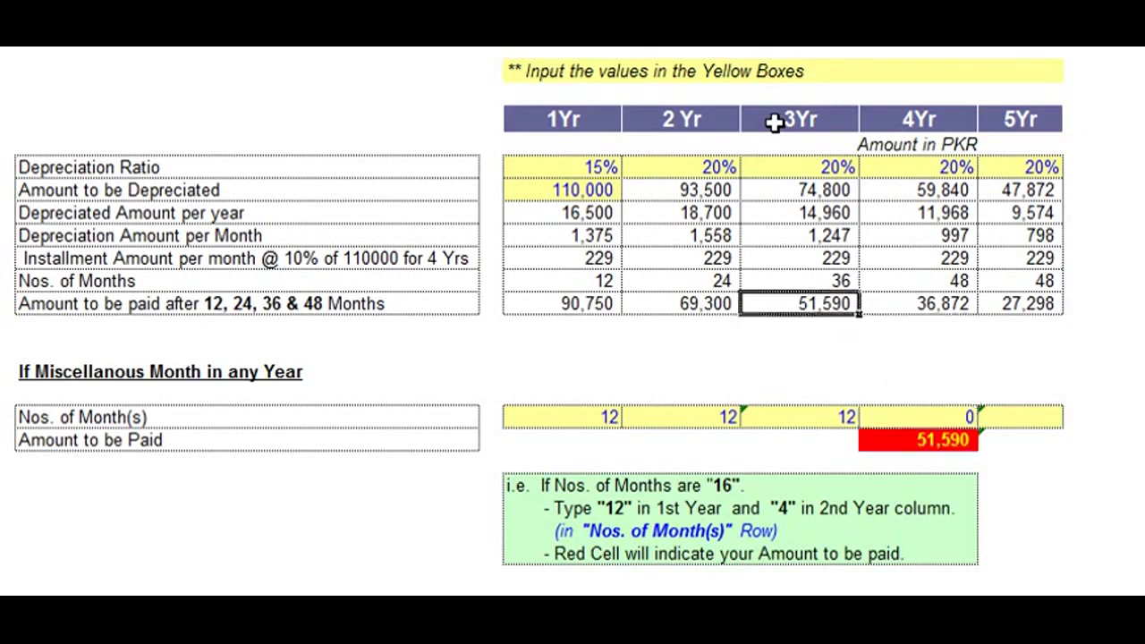
click(934, 447)
click(824, 304)
key(ctrl+z)
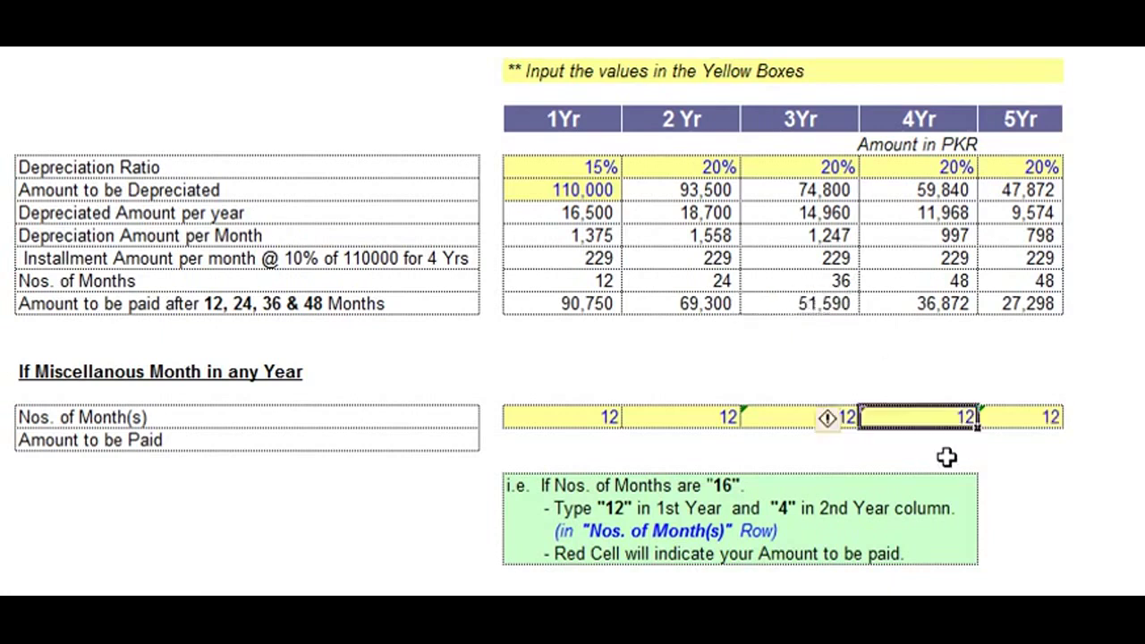
click(923, 280)
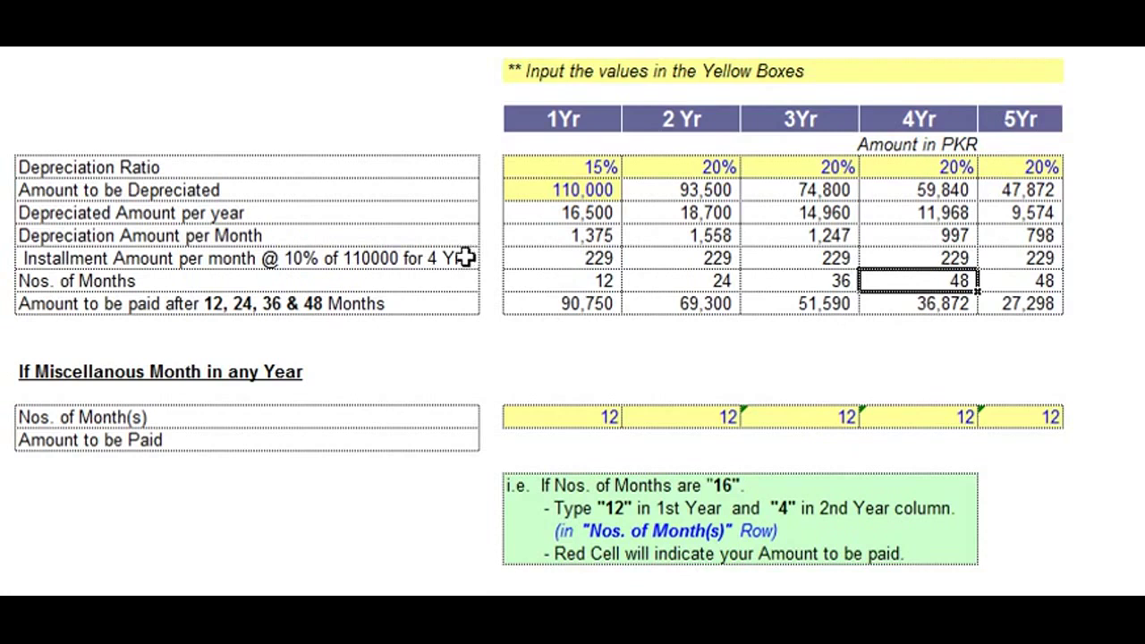
click(601, 261)
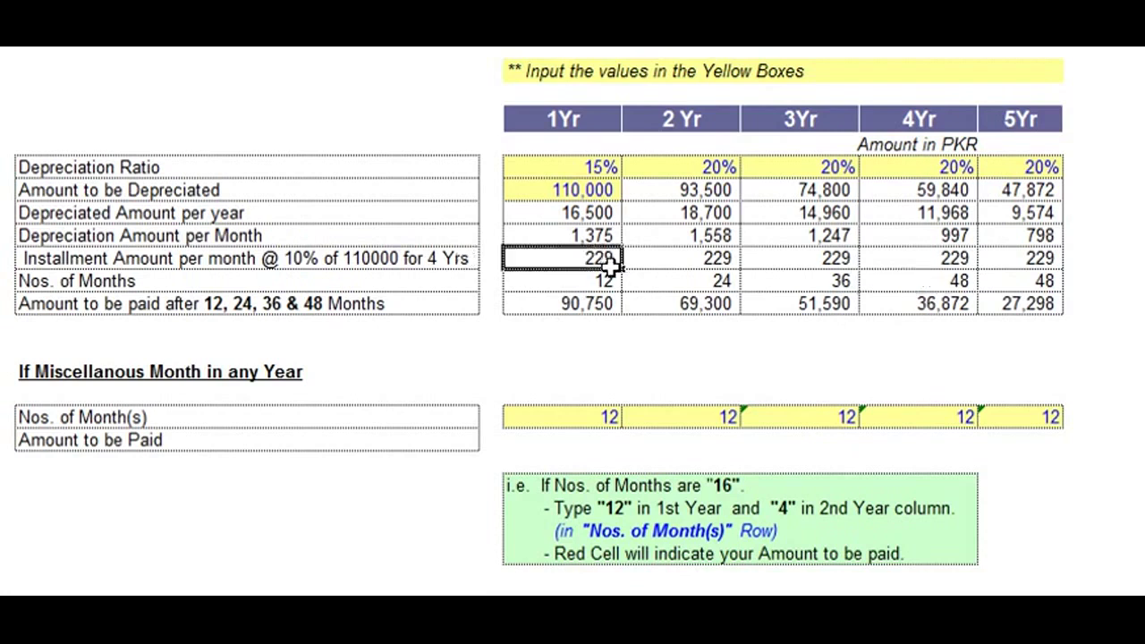
click(659, 366)
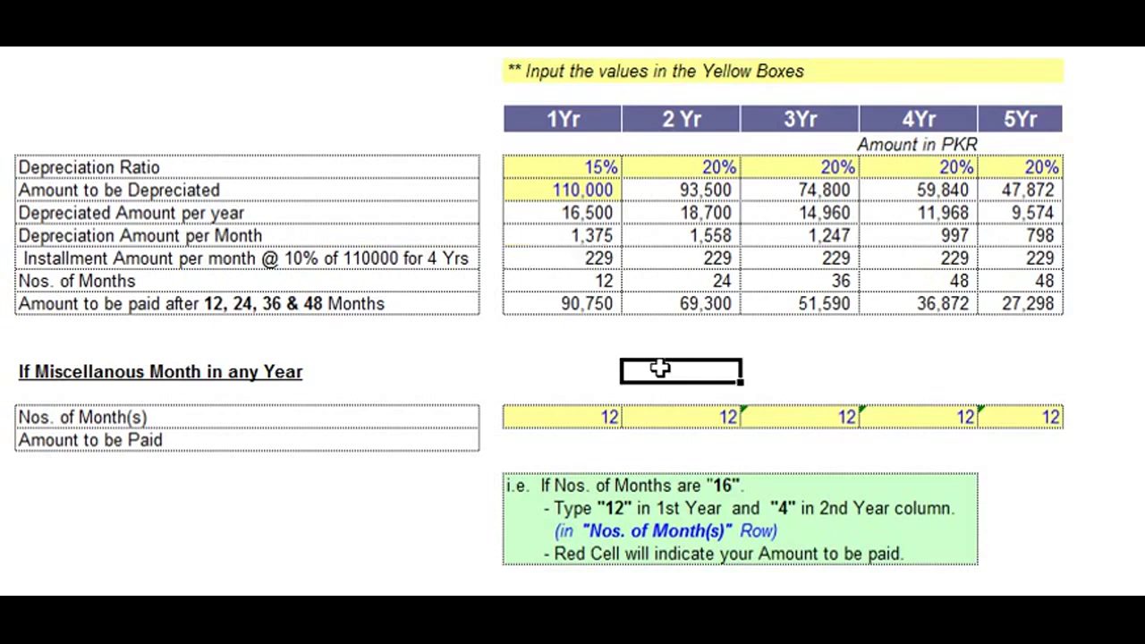
click(840, 336)
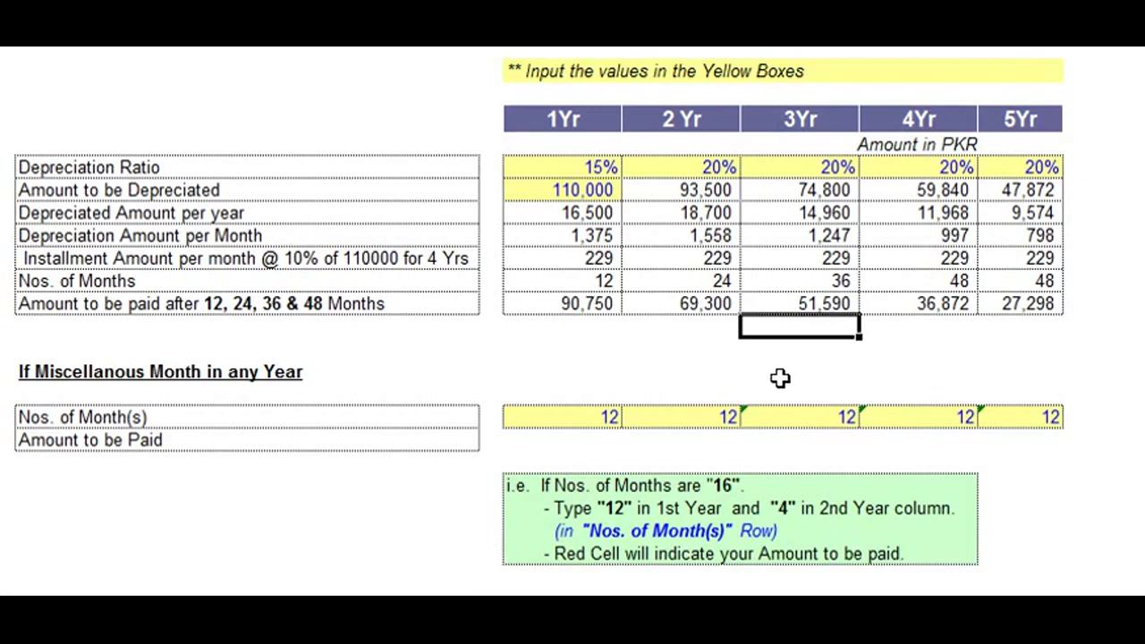
drag(787, 338, 606, 327)
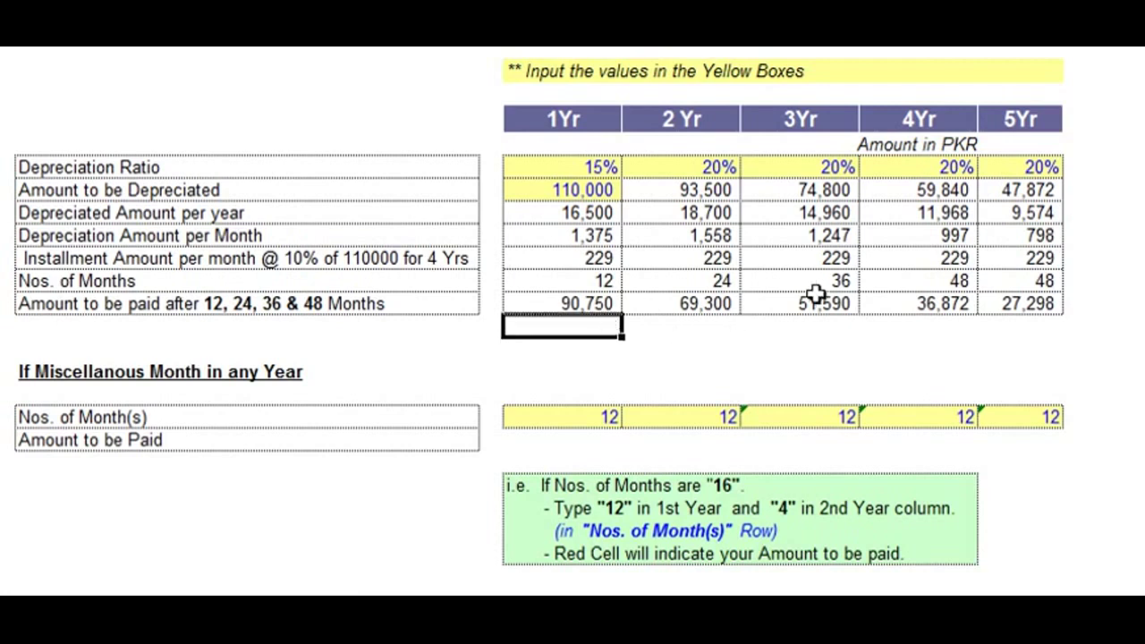